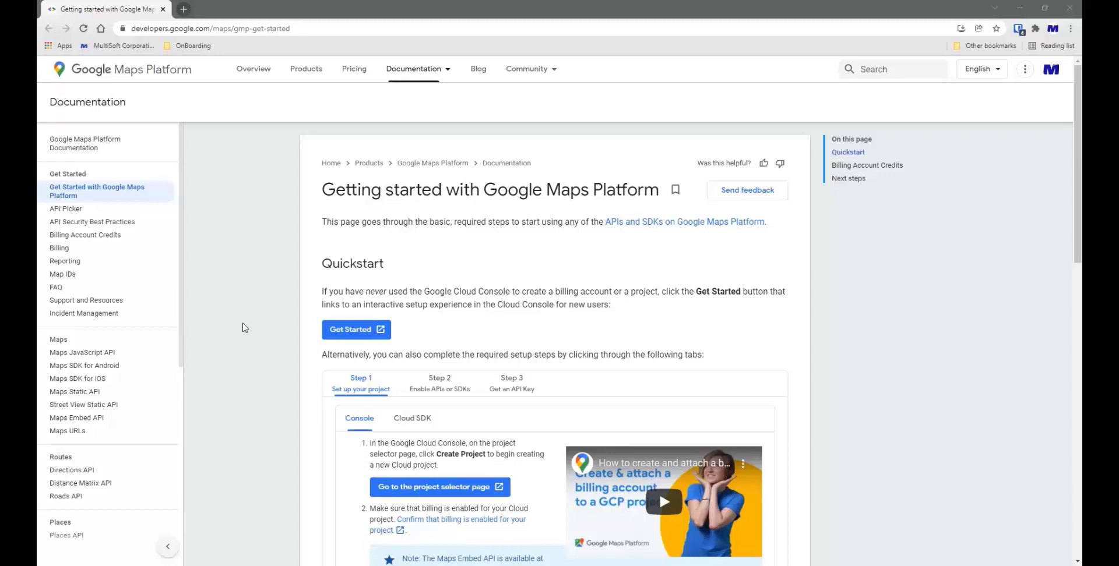
- Open the Google Cloud project selector page from Step 1 of the Google Maps Platform getting started guide
click(310, 30)
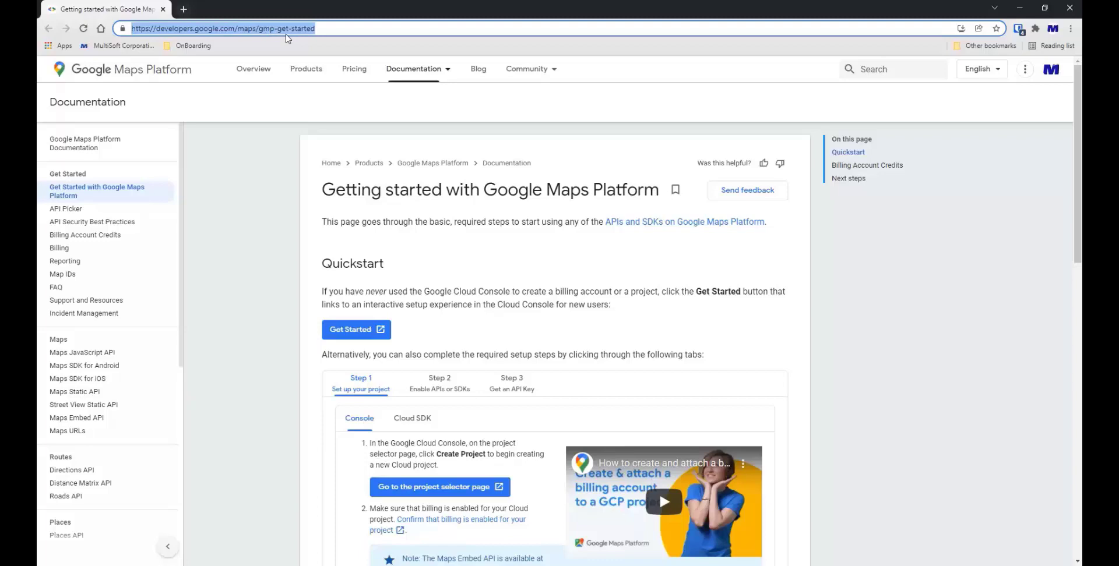
click(433, 29)
mouse_move(417, 69)
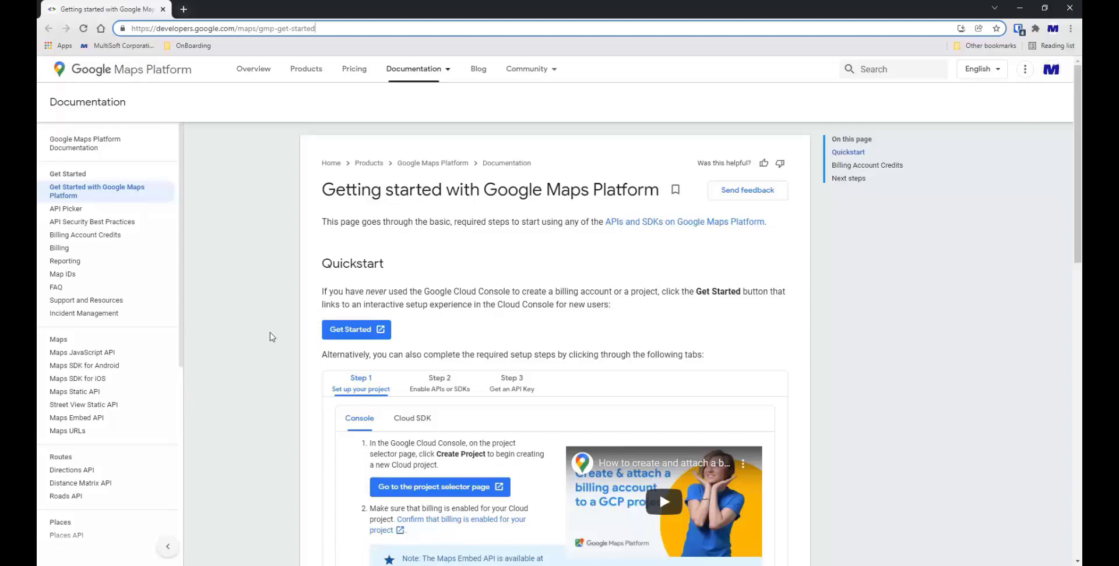
scroll(270, 337, down, 1)
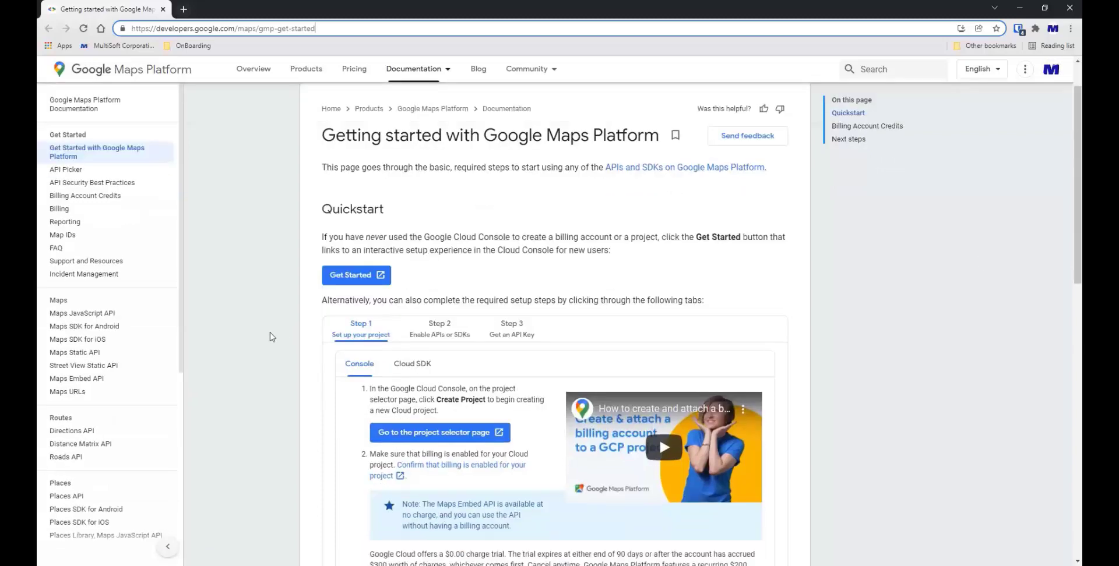
click(431, 438)
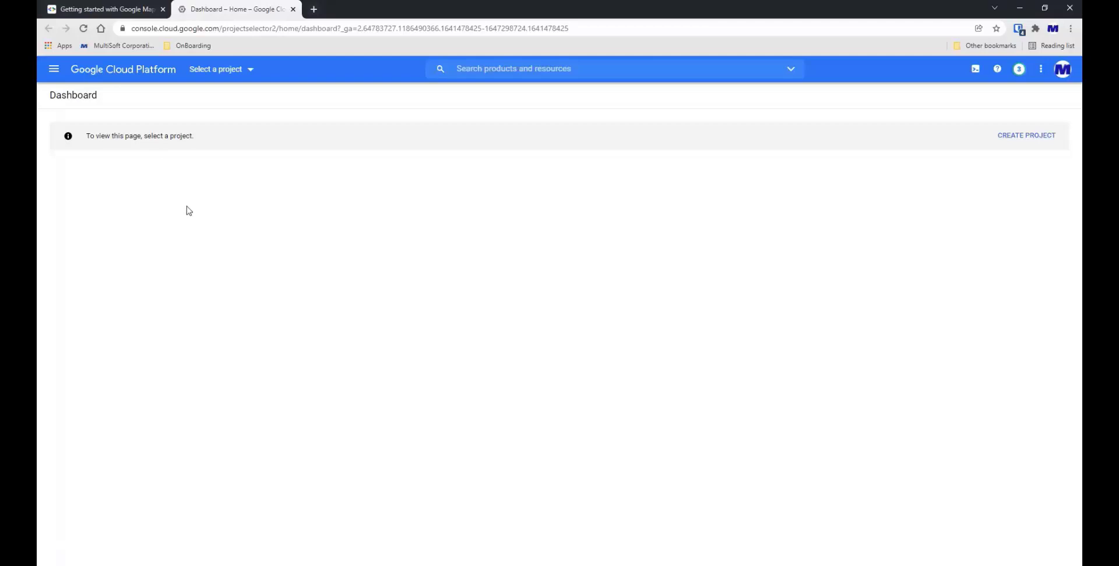
- Create a new Google Cloud project named Multisoft1723 with no organization and dismiss the notifications list
click(1025, 143)
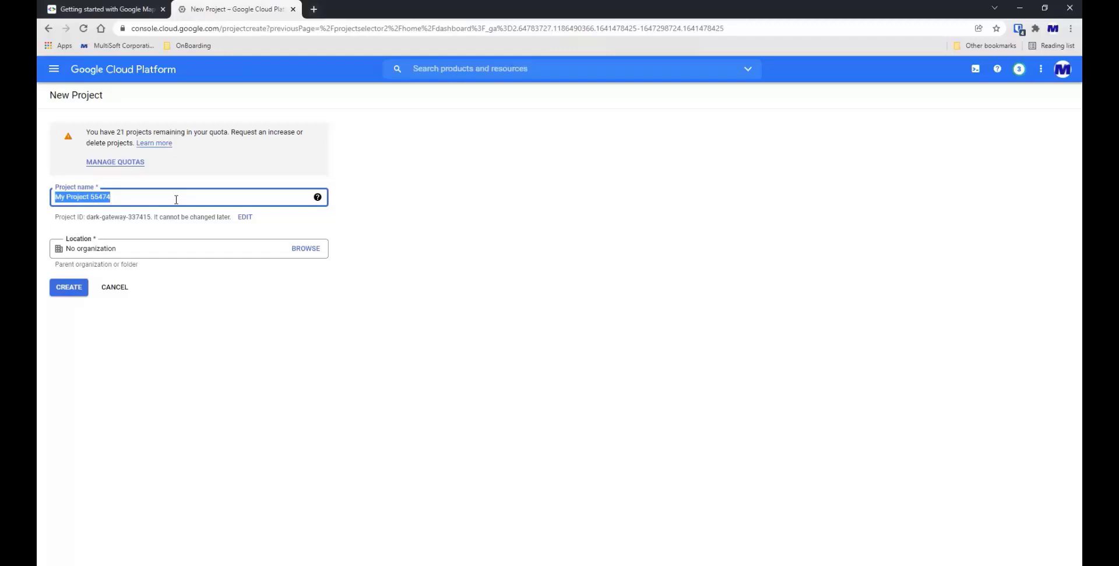
text(Multisof)
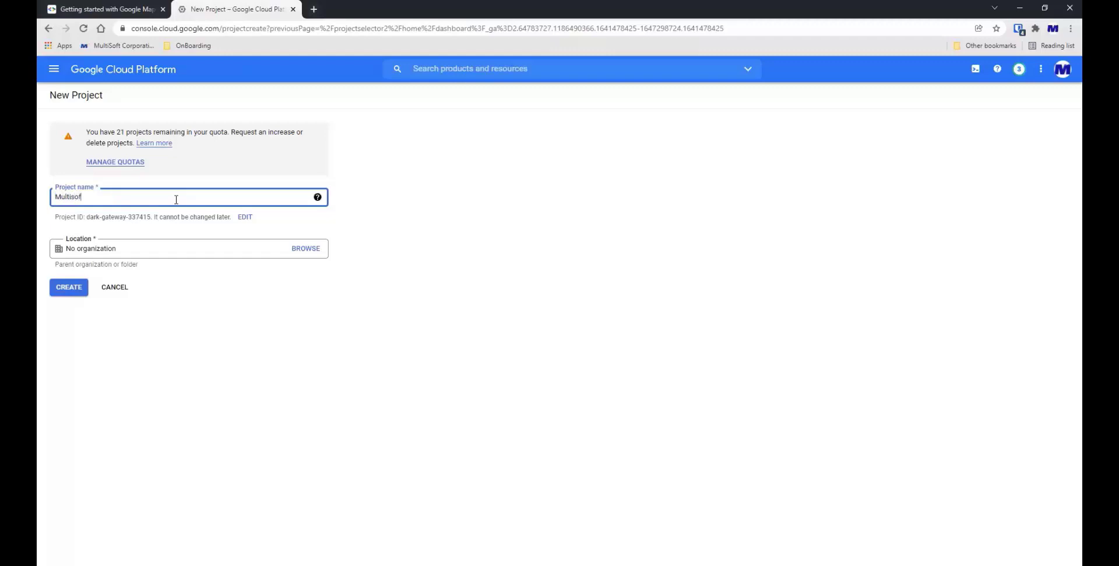
text(t1723)
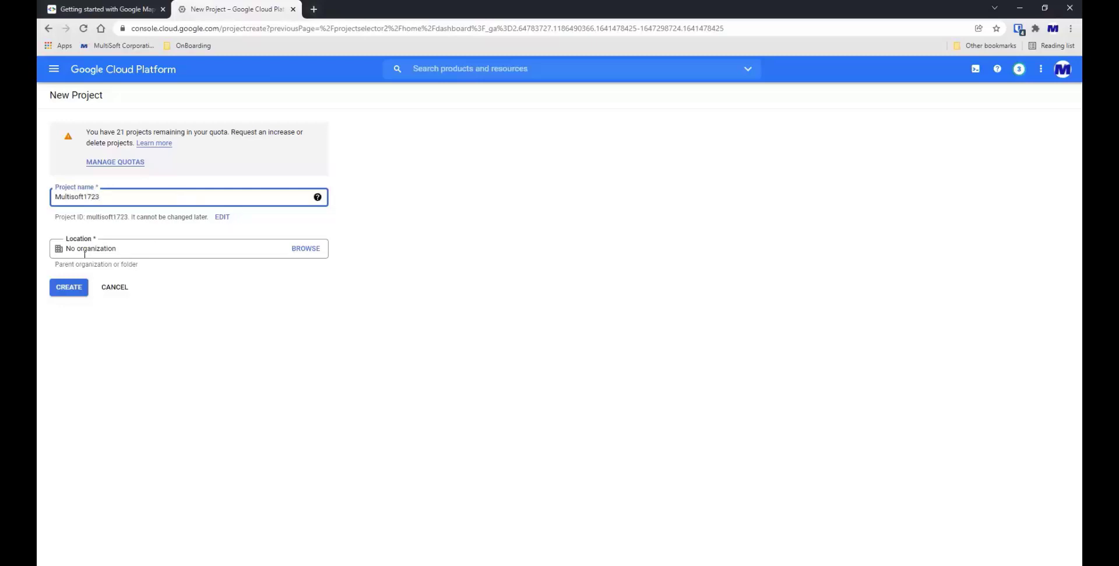
click(67, 289)
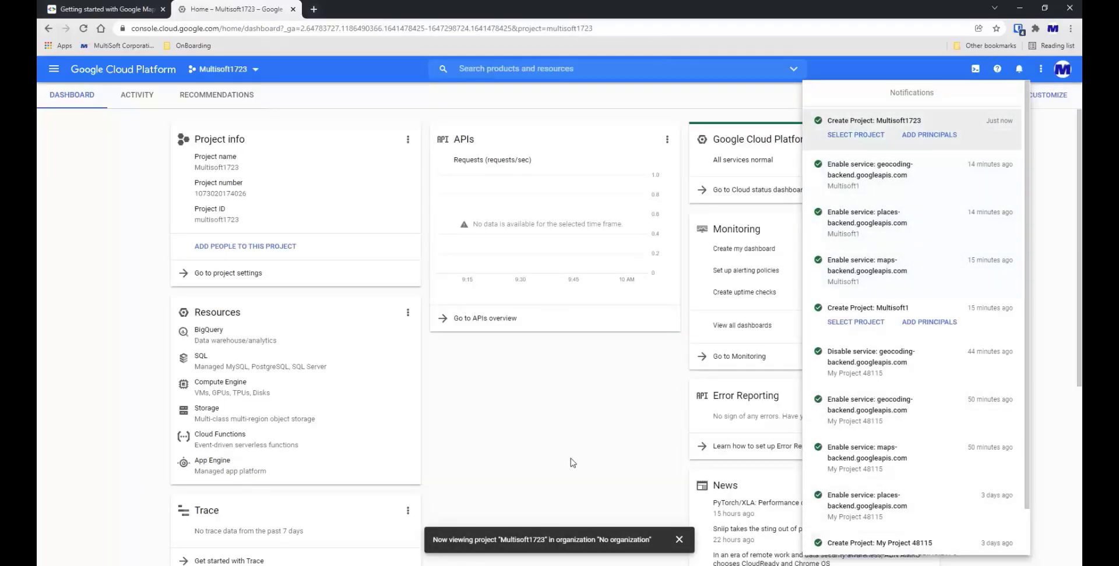
click(512, 419)
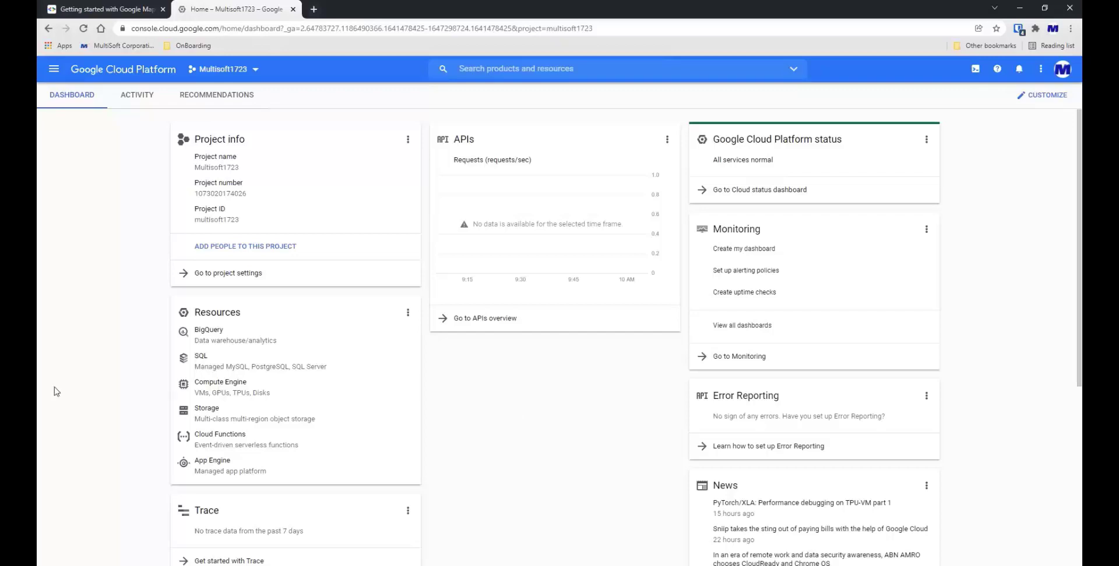
- View the project's billing page and the billing accounts management page where an account can be created
click(54, 69)
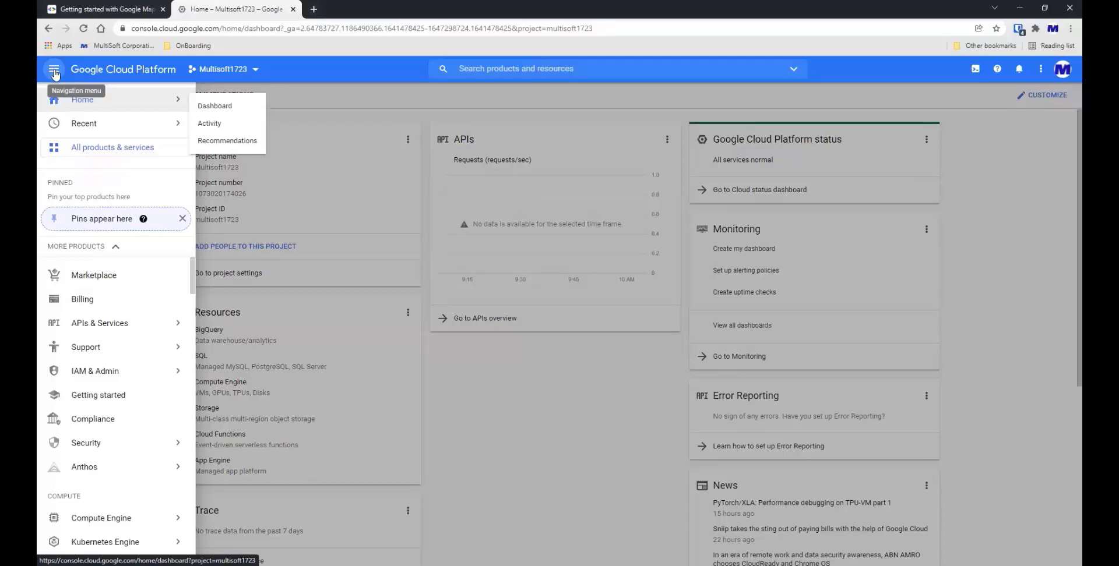
click(85, 303)
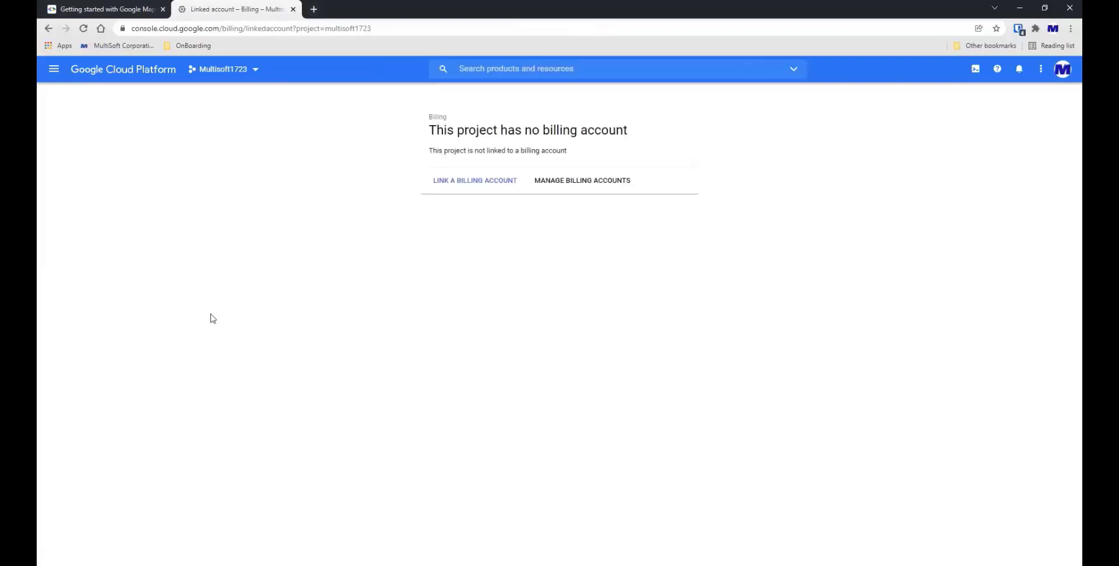
click(595, 187)
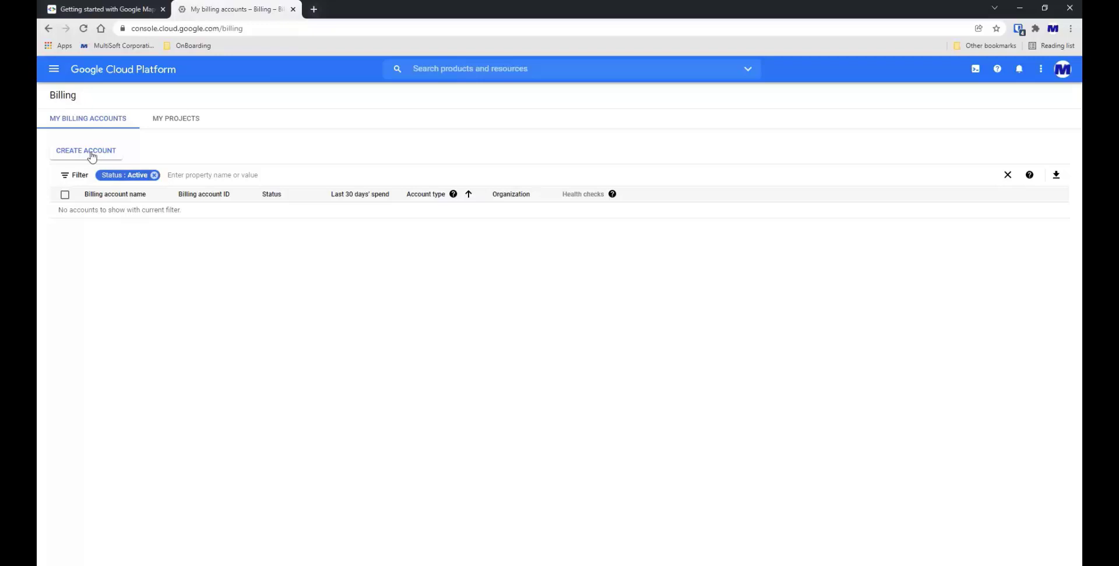
click(117, 10)
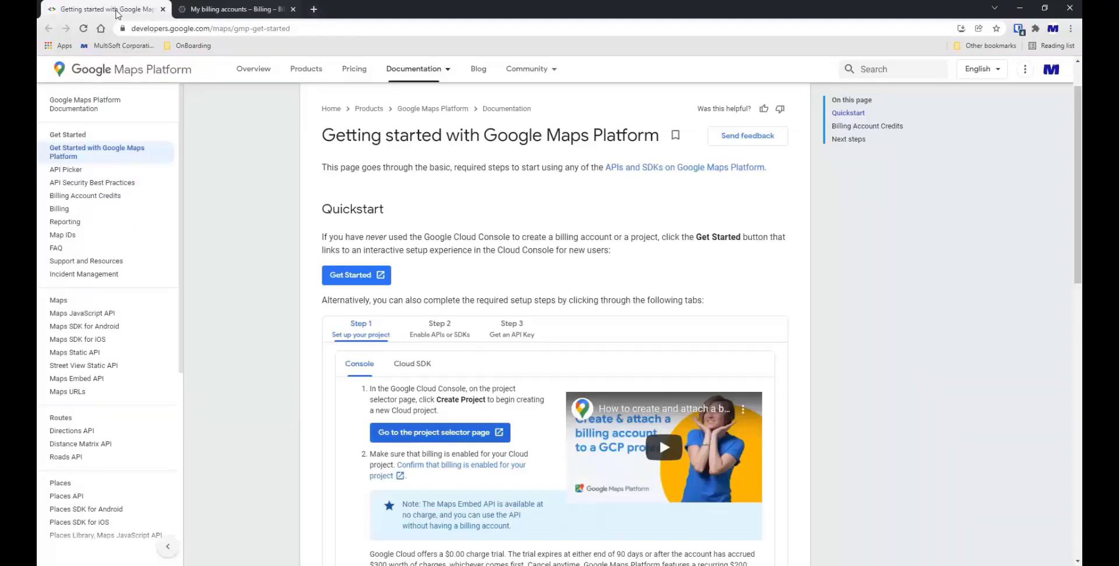
click(221, 9)
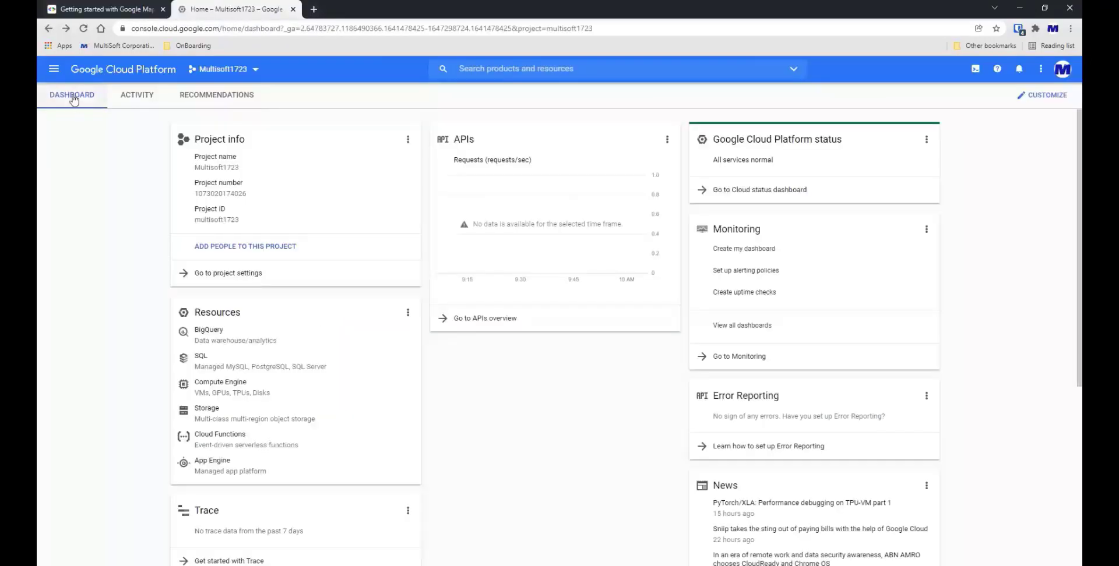
- Open the API Library for the Multisoft1723 project and enable the Maps JavaScript API
click(54, 71)
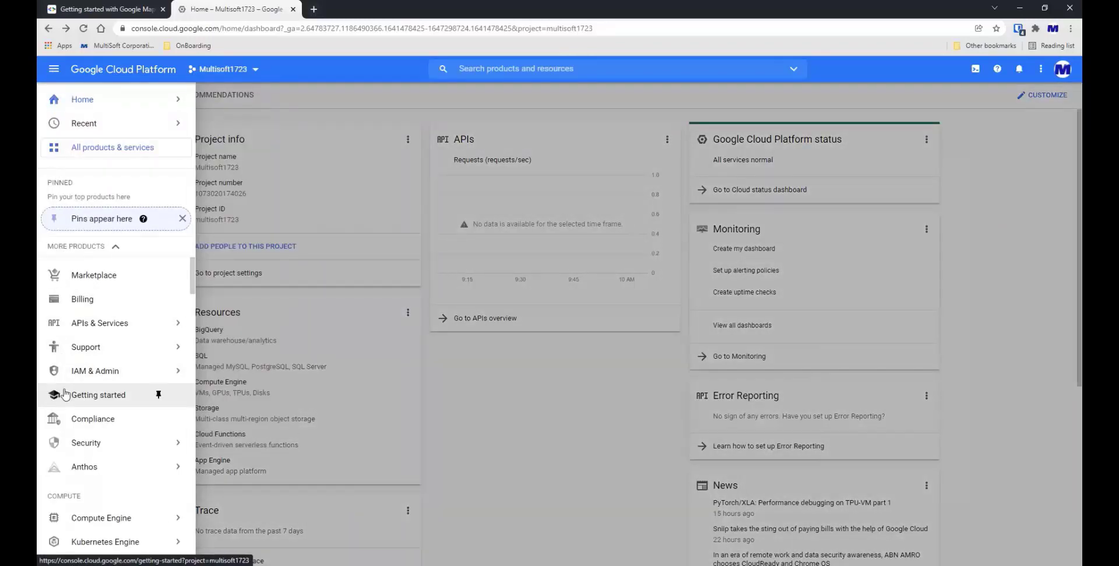
scroll(91, 420, down, 1)
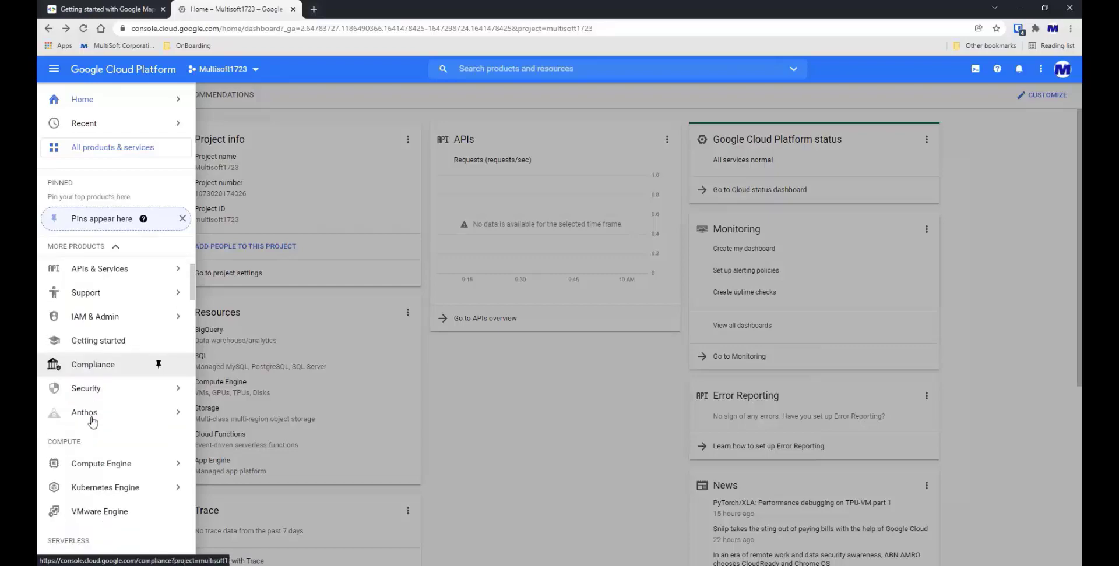
scroll(92, 419, up, 1)
mouse_move(97, 331)
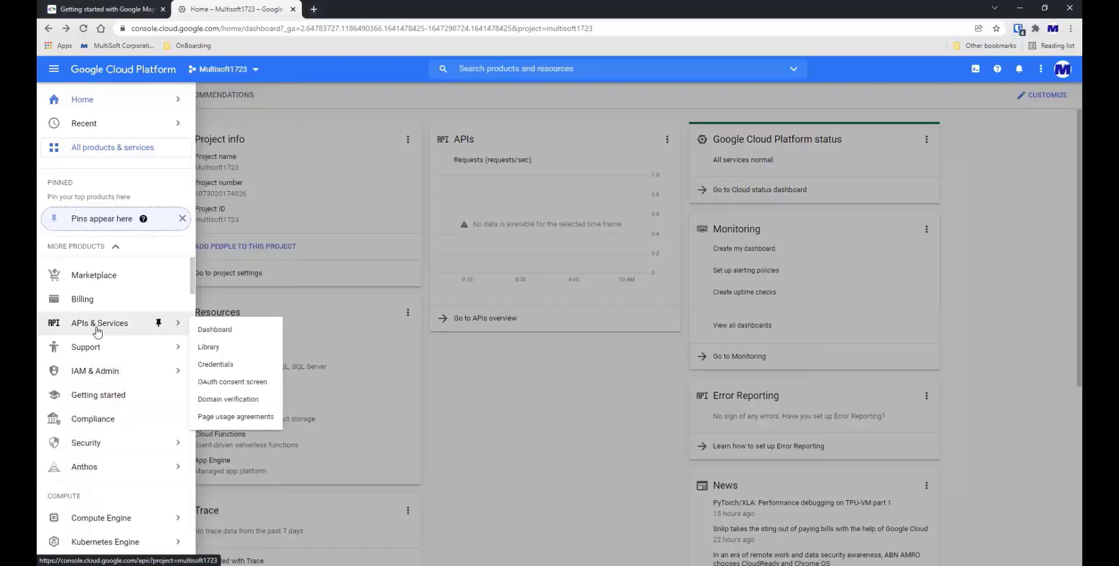
click(215, 350)
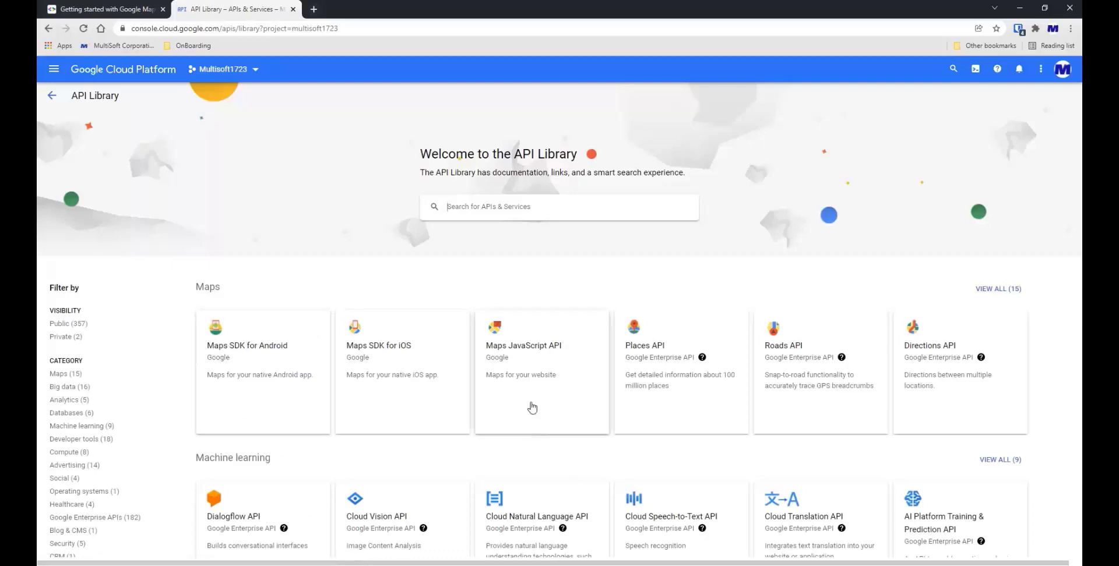
click(524, 353)
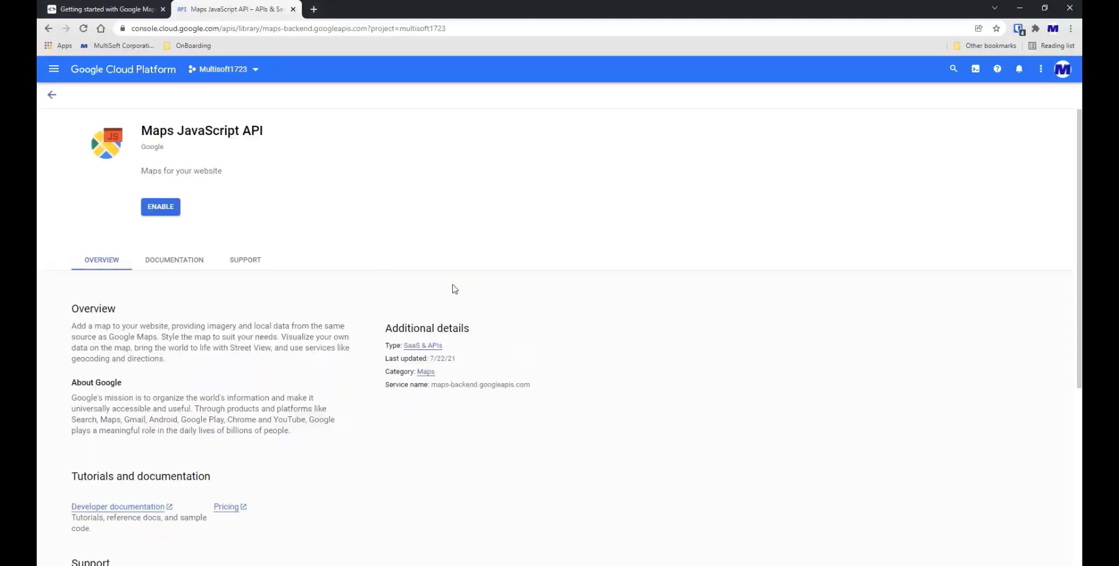
click(160, 208)
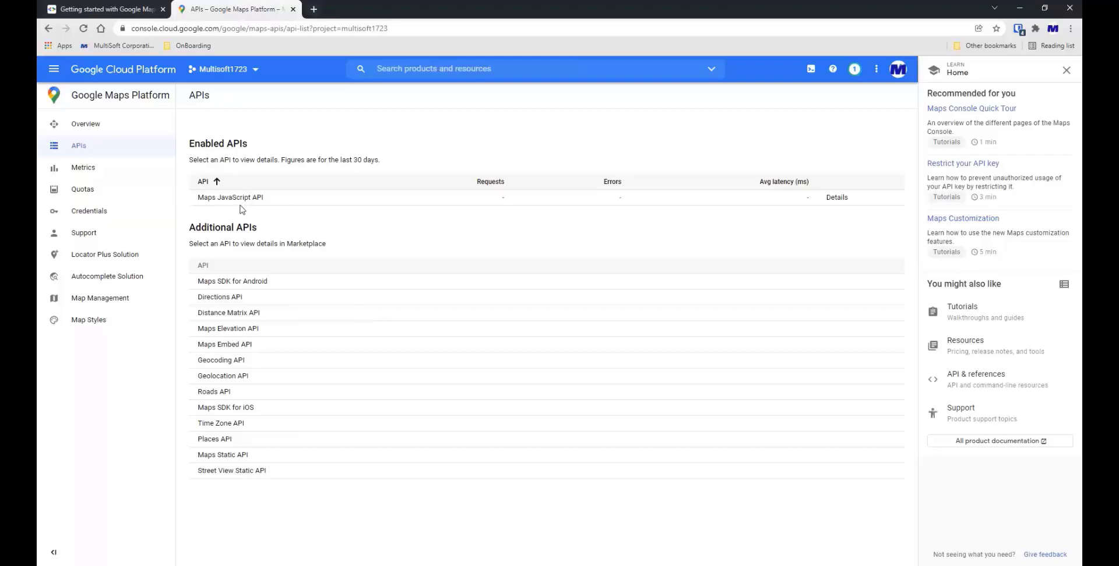
- Enable the Places API and the Geocoding API from the project's additional APIs
click(215, 441)
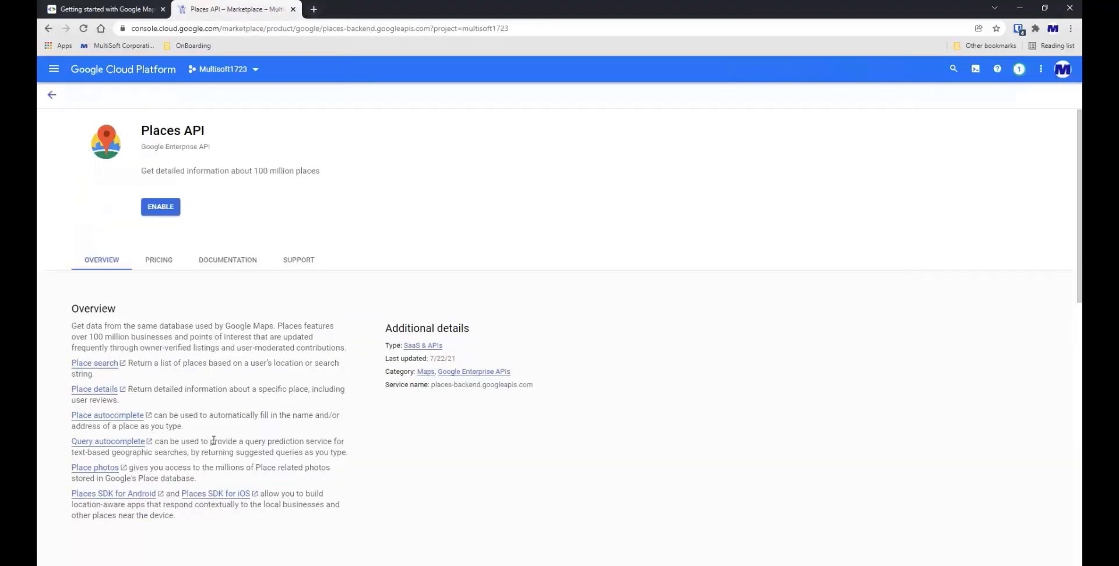
click(159, 213)
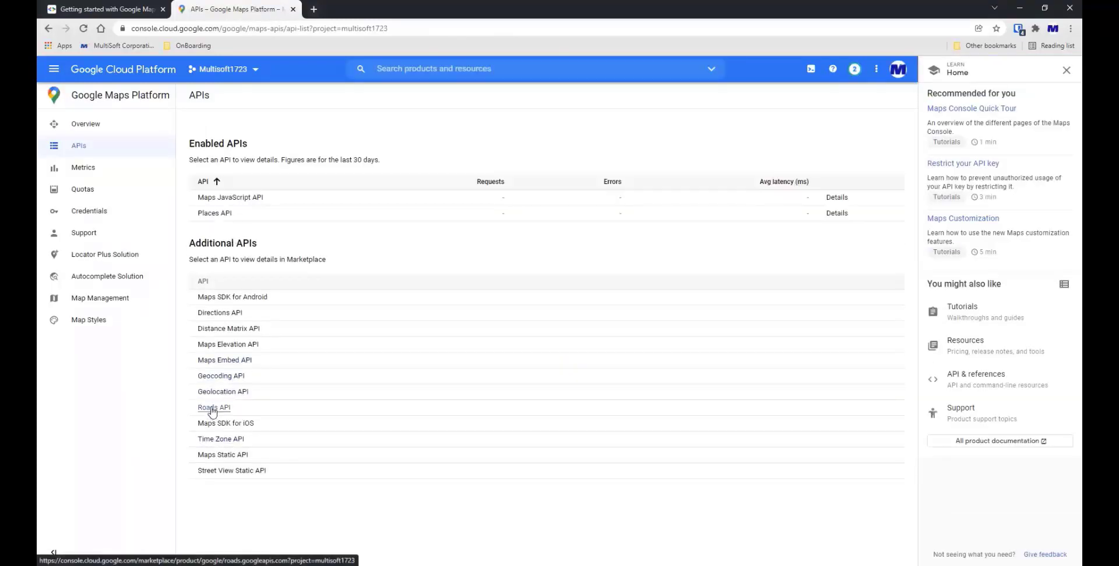
click(228, 378)
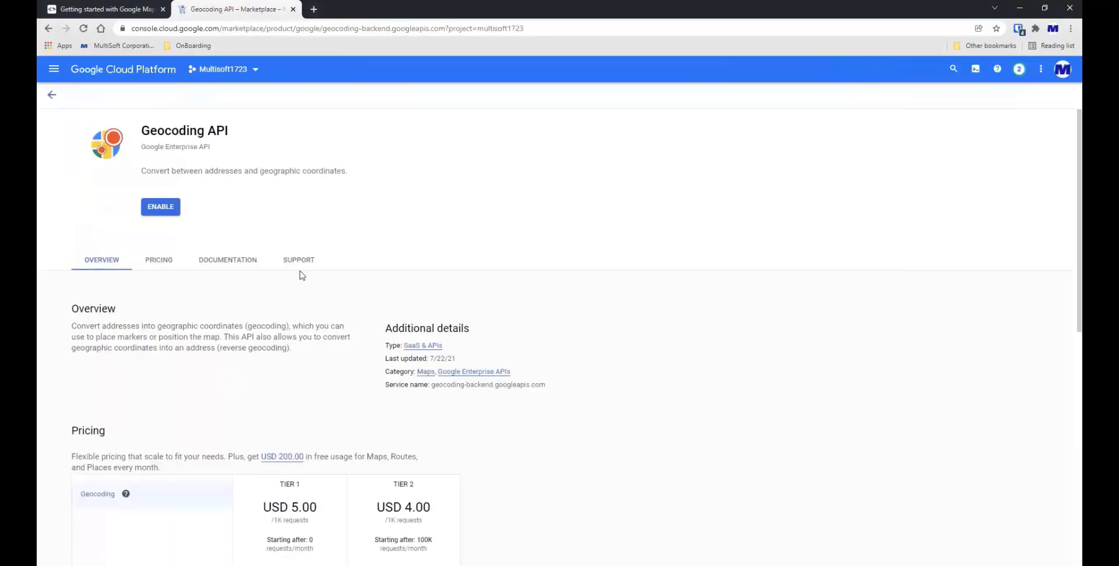
click(147, 208)
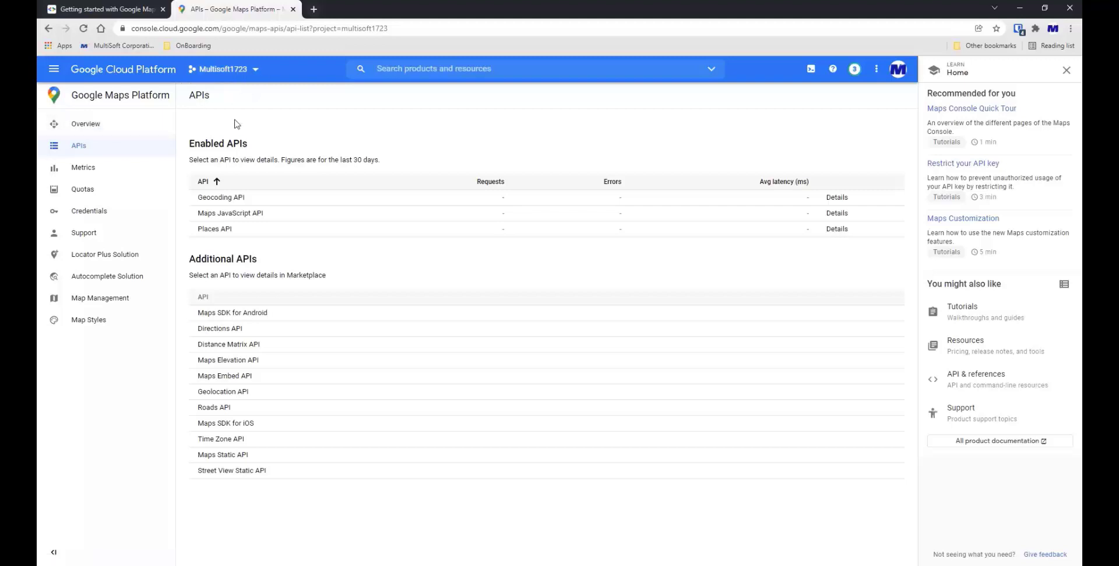
- Create an API key in the project's Google Maps Platform credentials and copy the key
click(90, 212)
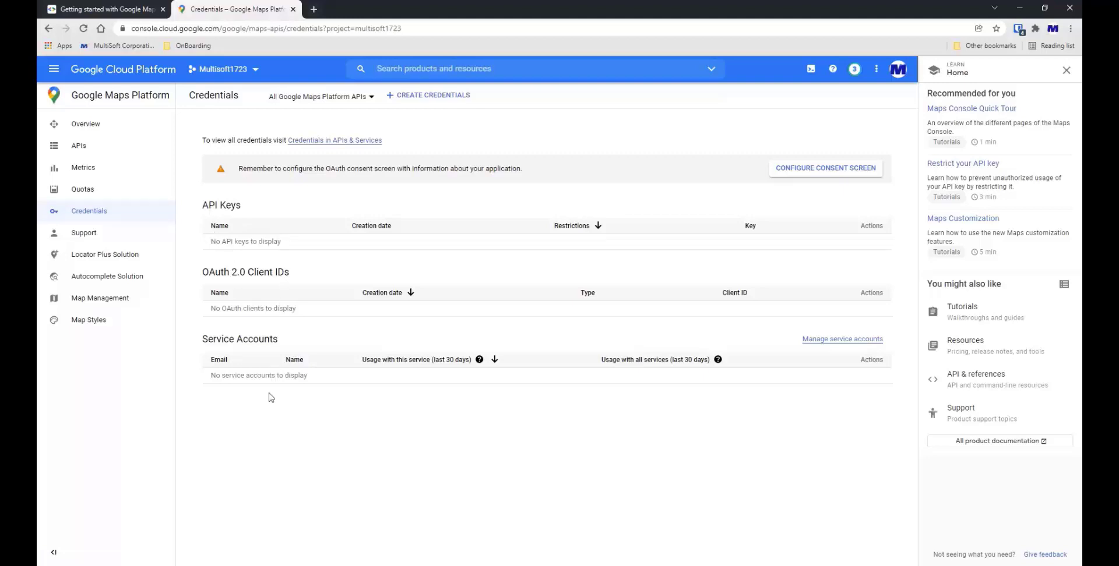
click(421, 100)
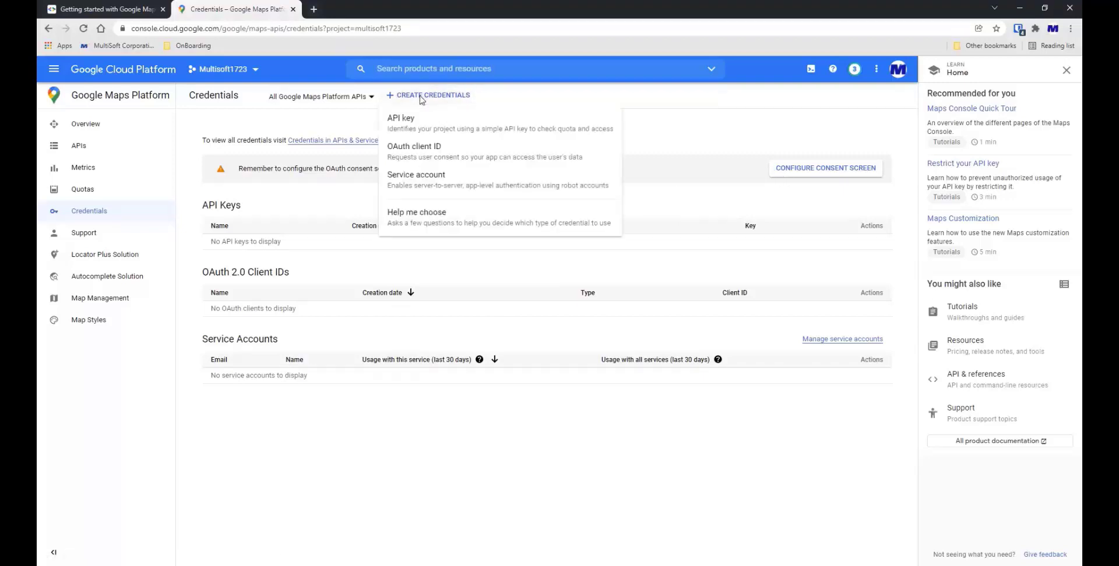
click(402, 122)
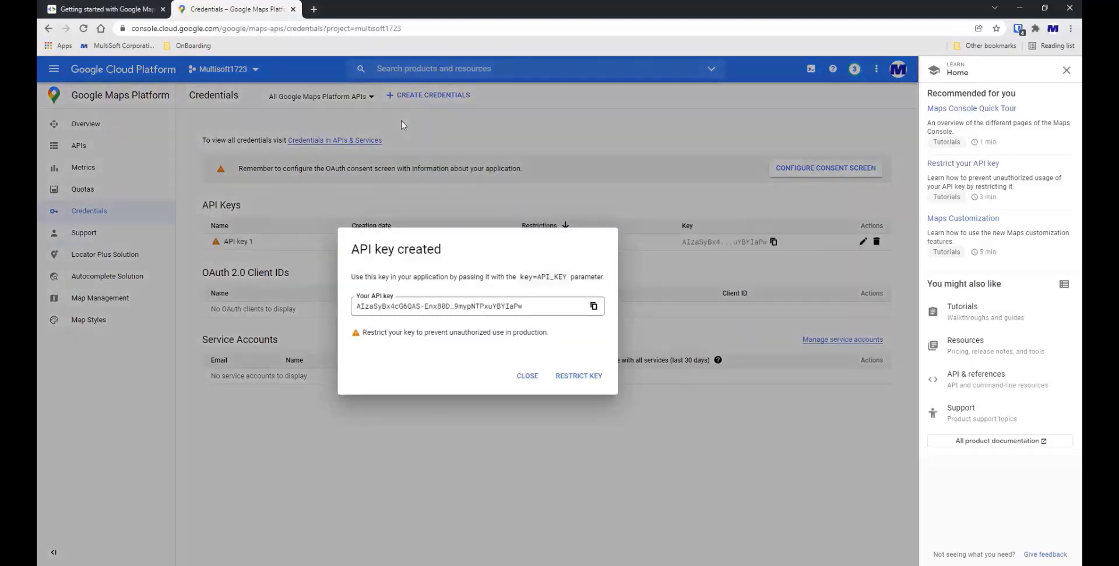
triple_click(527, 310)
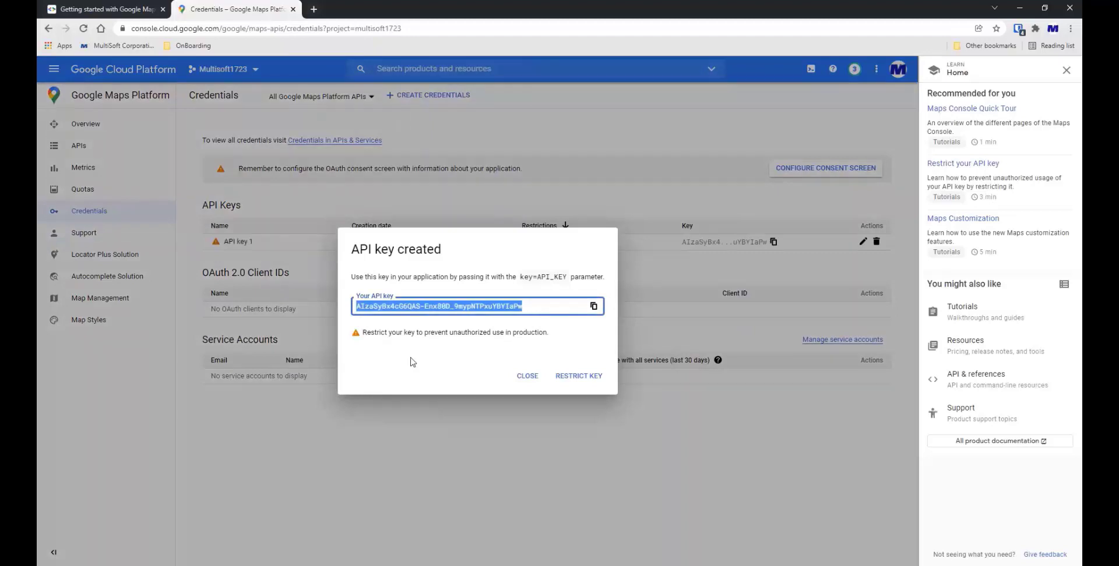
click(594, 308)
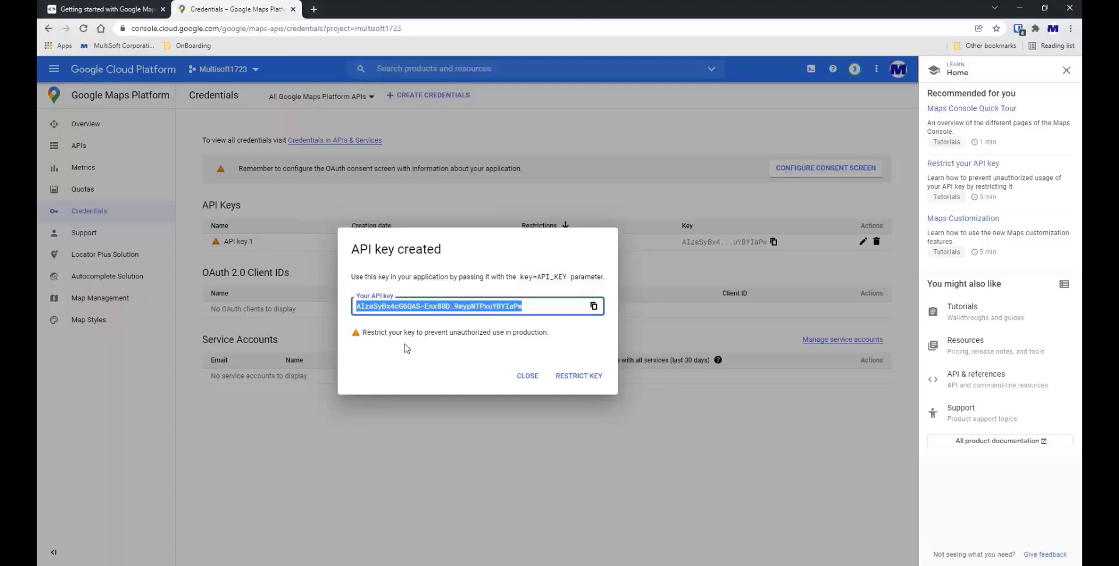
- Open the new API key's restriction settings, set its application restriction to HTTP referrers (web sites), and review the website restrictions
click(573, 378)
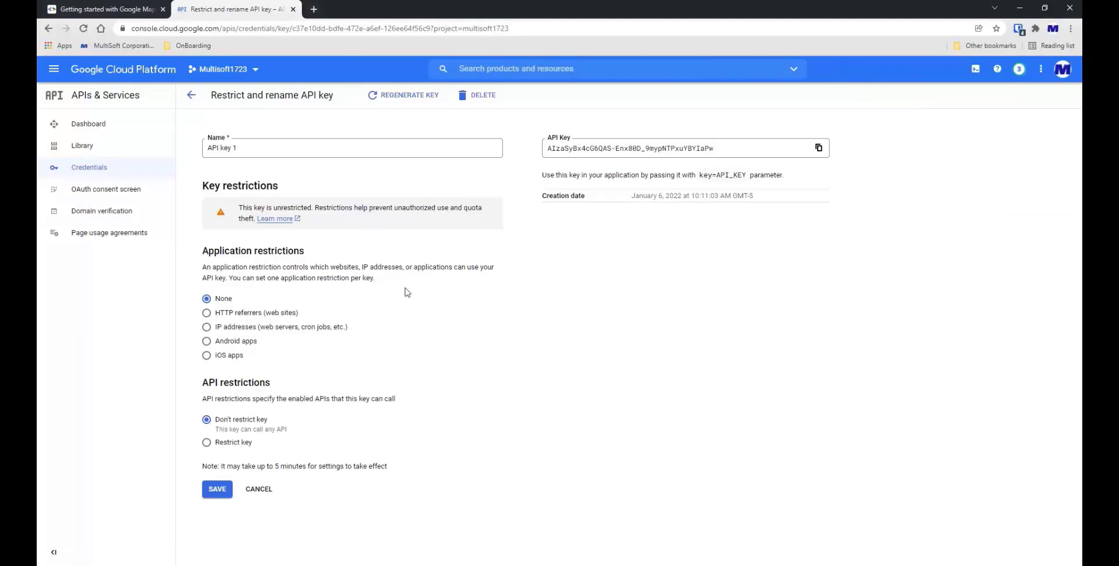
click(239, 316)
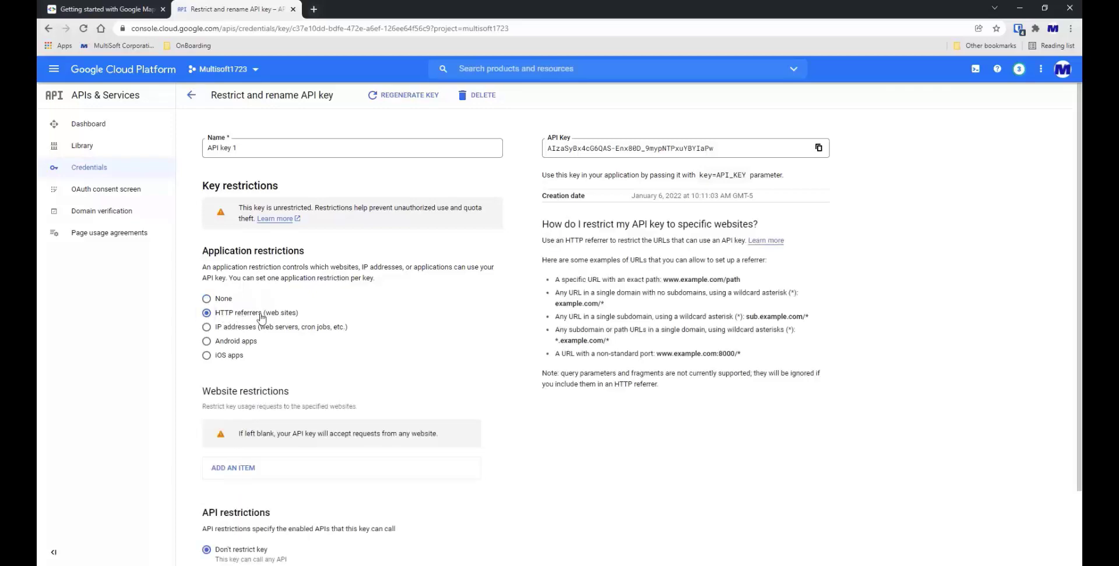
scroll(420, 341, down, 2)
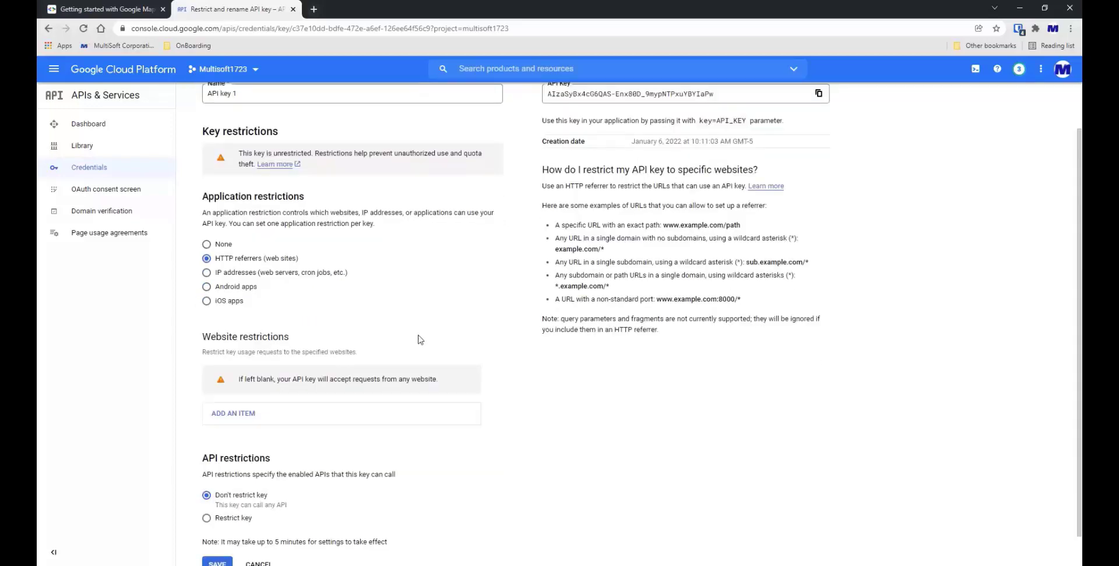
scroll(419, 341, down, 1)
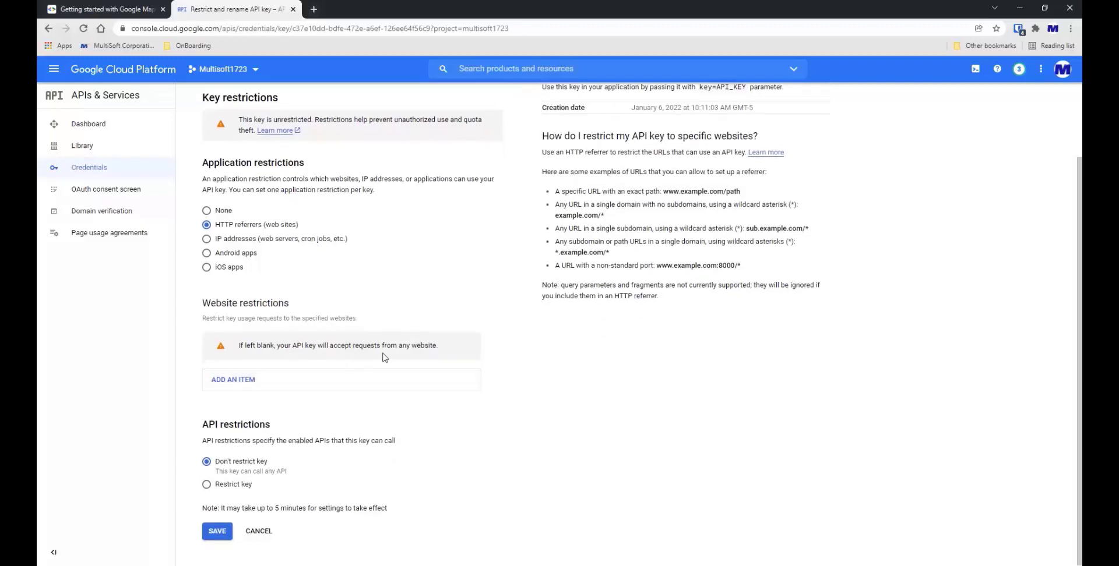
triple_click(334, 346)
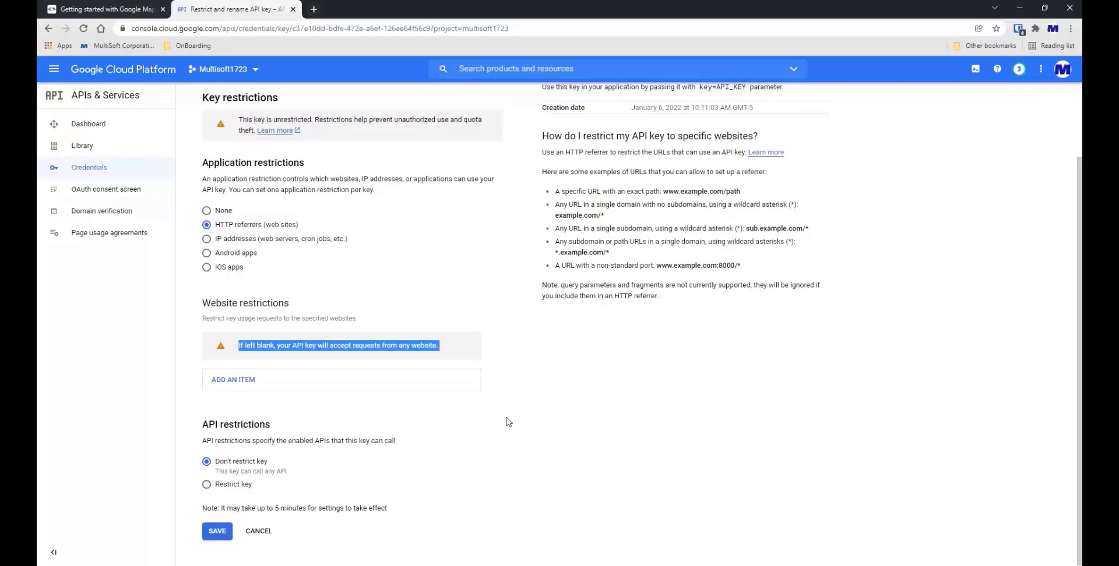
scroll(509, 423, up, 1)
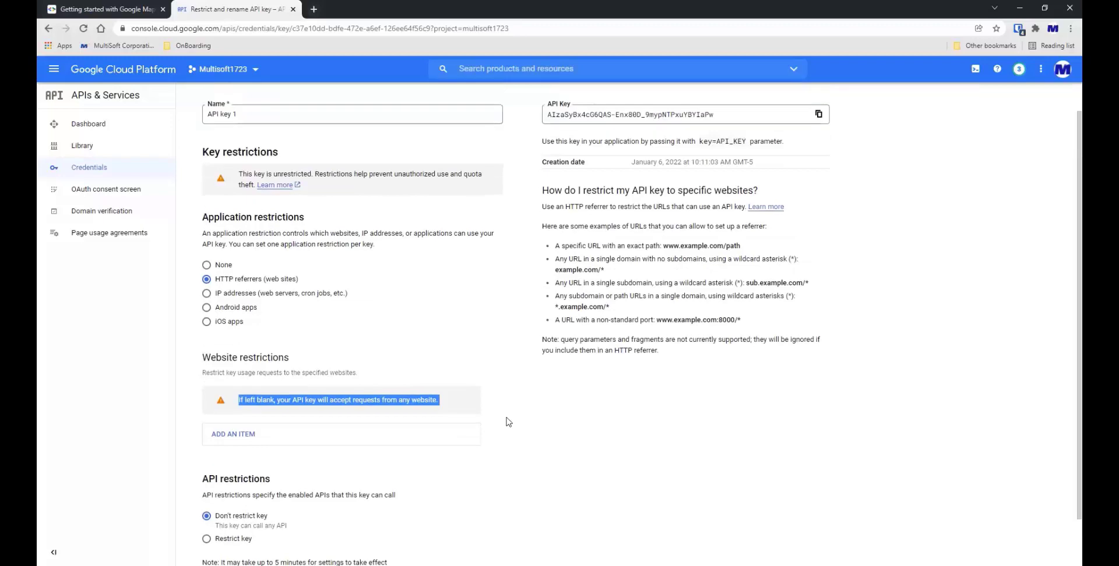
- Examine the example referrer URL formats for restricting the API key to specific websites
click(545, 190)
drag(544, 191, 837, 357)
click(586, 419)
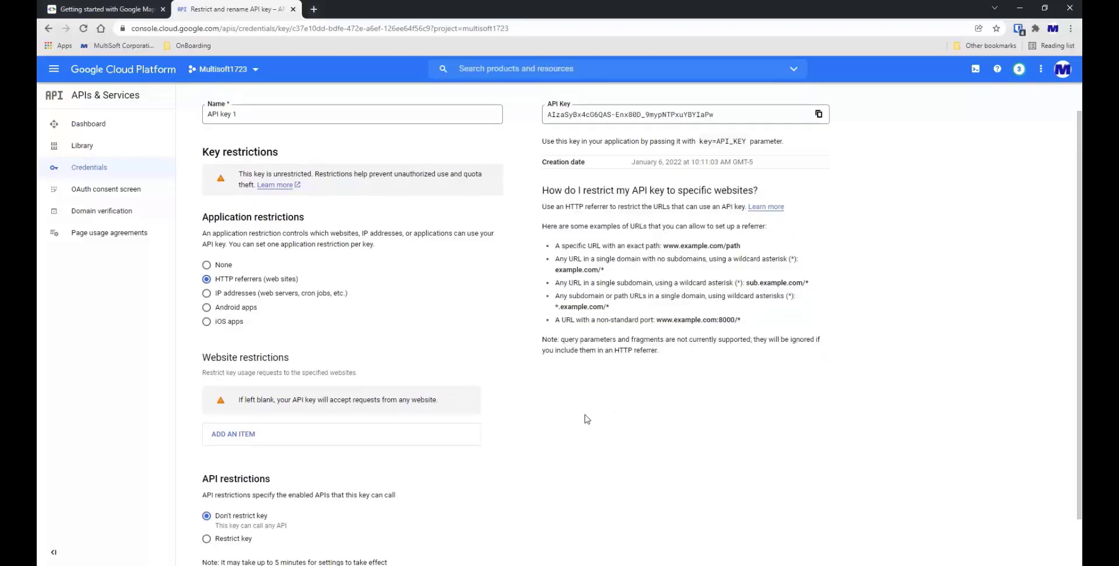
- Switch the key's API restriction to Restrict key, review the selectable APIs without choosing any, and try to save the restrictions
scroll(587, 419, down, 1)
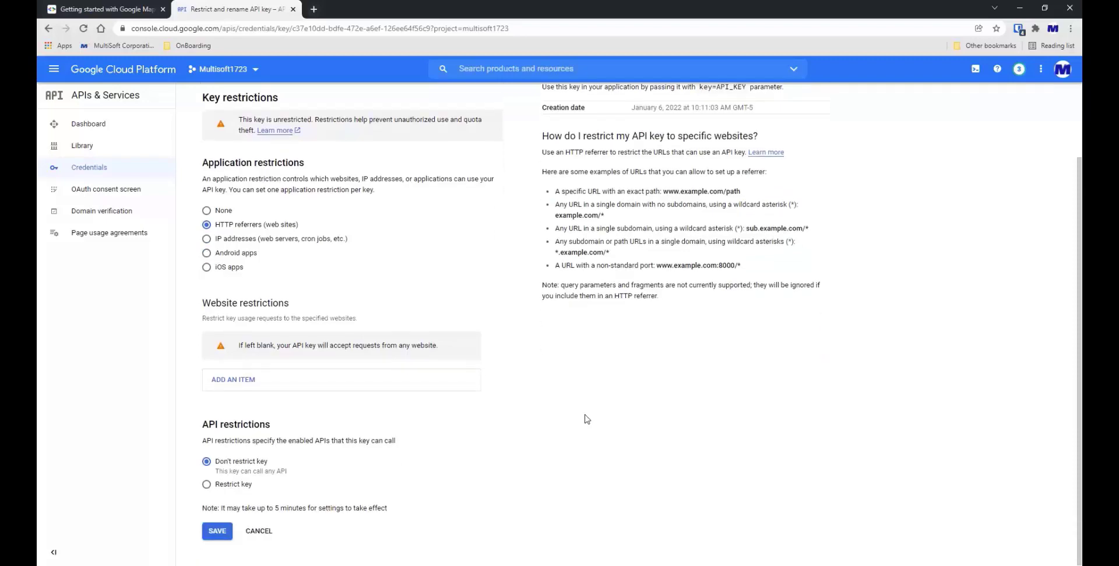
click(231, 486)
scroll(512, 444, down, 1)
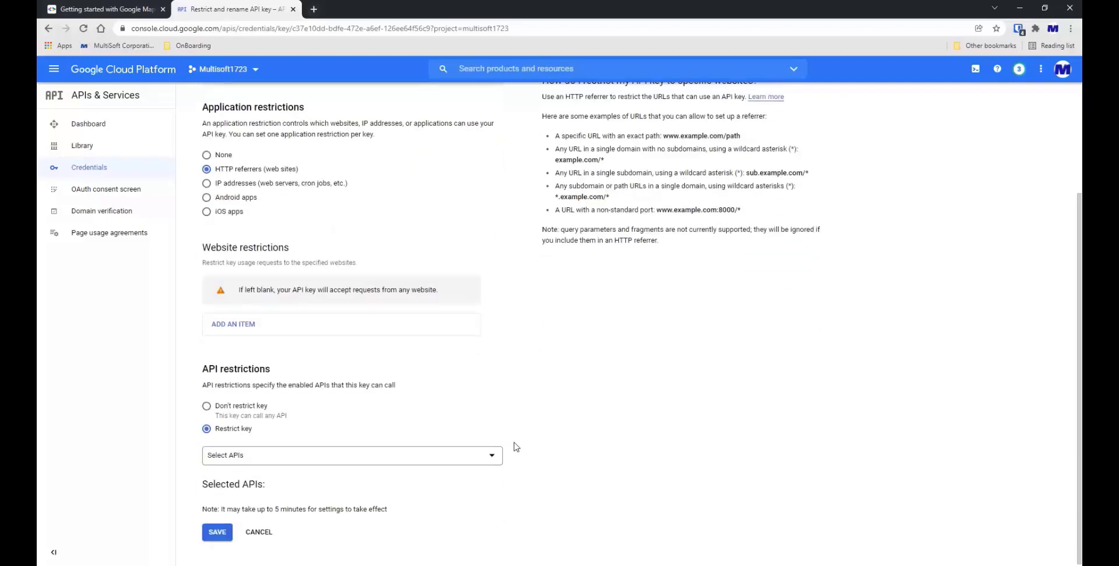
click(275, 463)
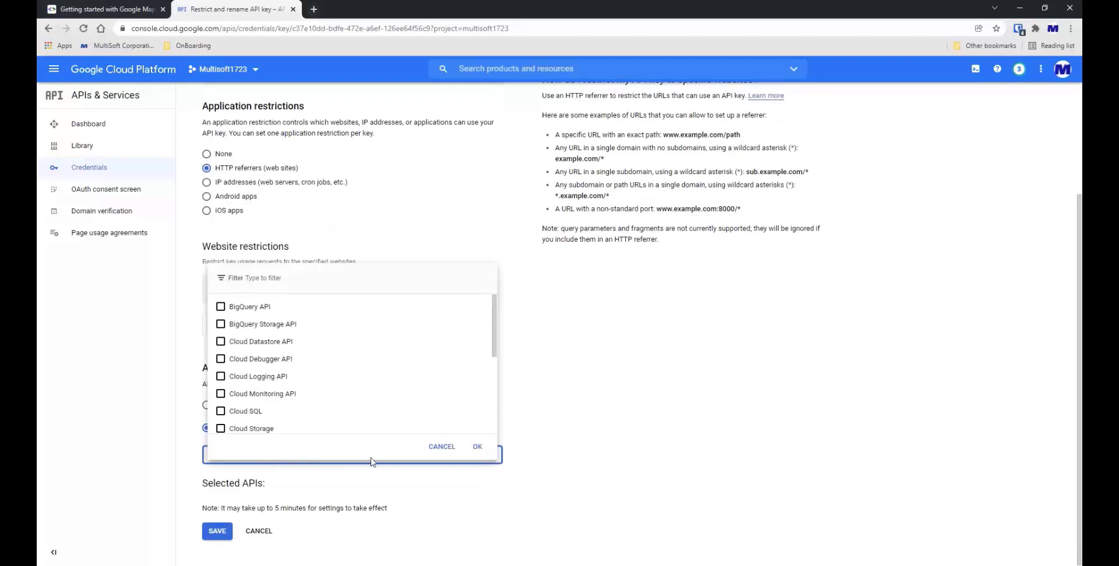
click(443, 447)
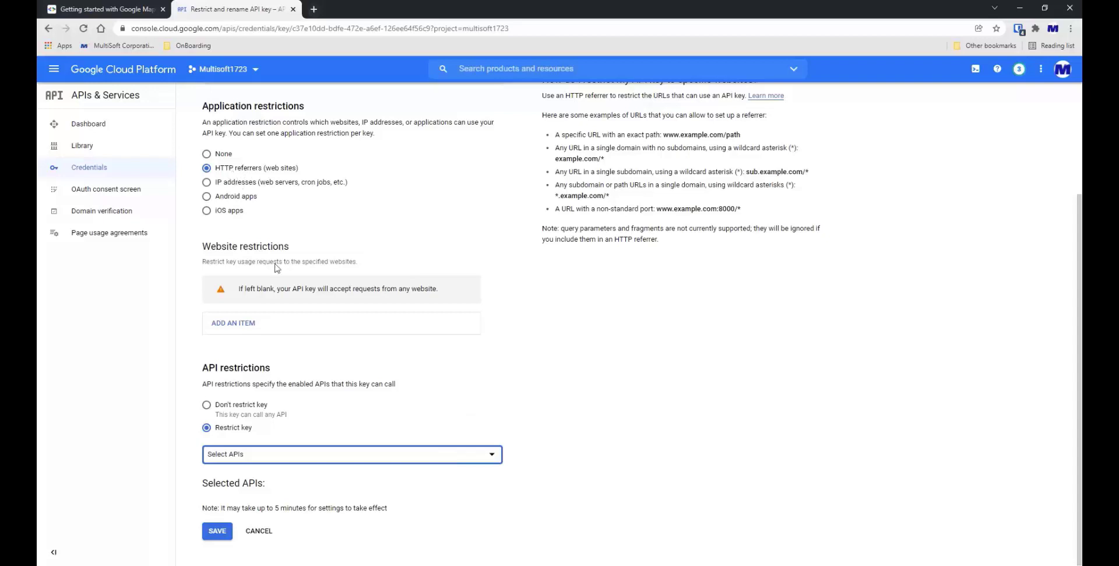
click(222, 537)
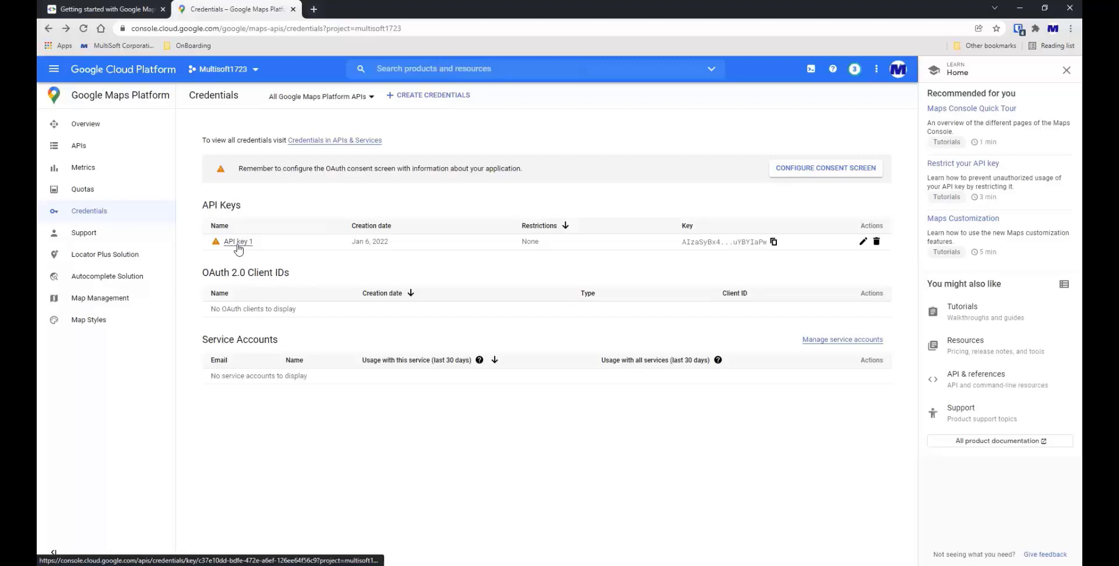
mouse_move(216, 245)
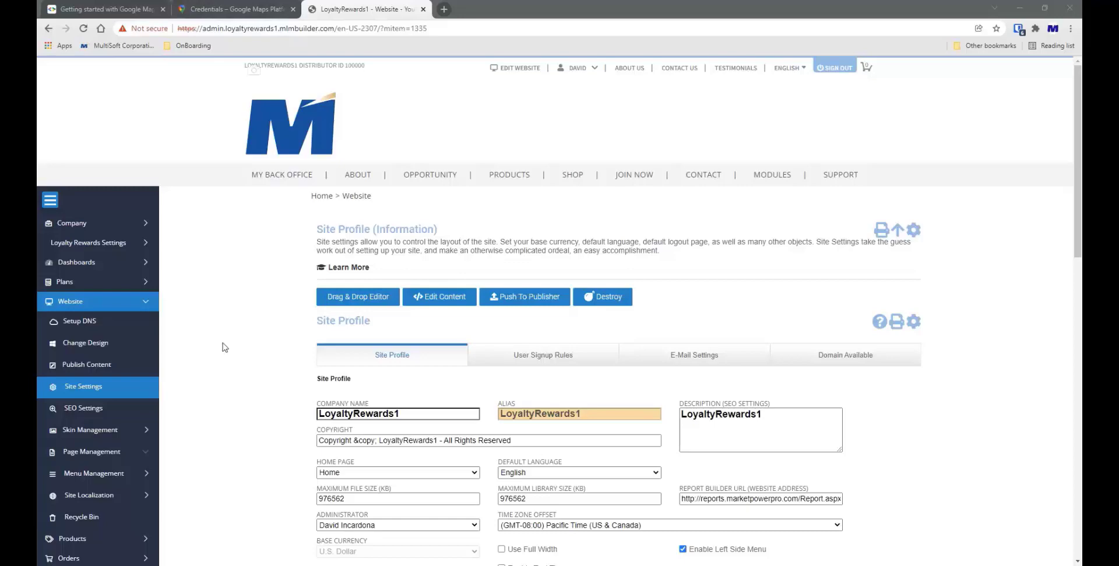
- In the LoyaltyRewards1 Site Settings, locate the Google API Key field under Social Media Integration and check its contents
scroll(224, 345, down, 1)
scroll(223, 344, up, 1)
mouse_move(316, 108)
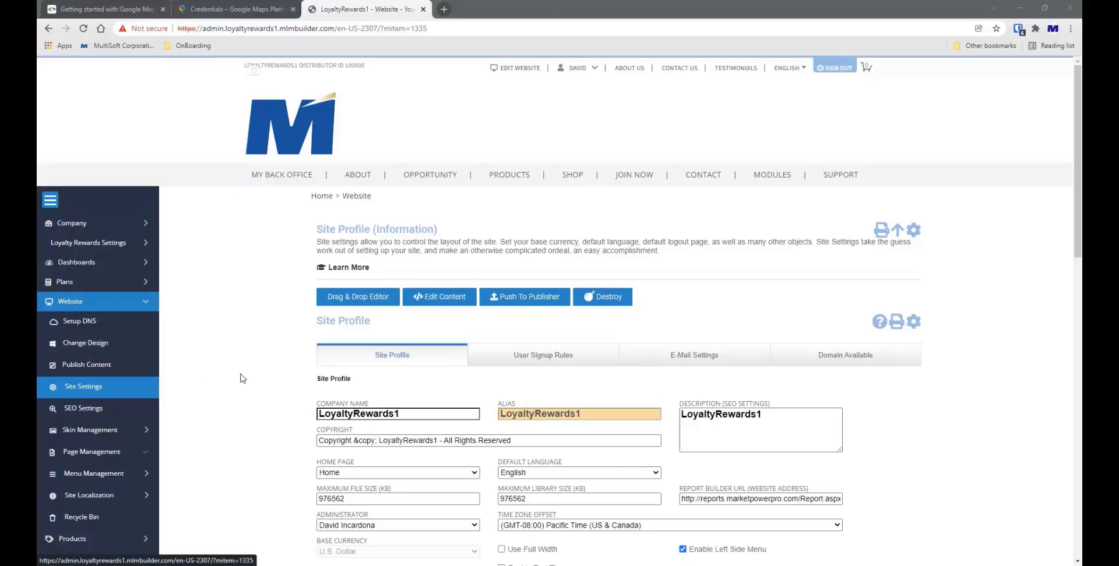
scroll(242, 379, down, 1)
scroll(242, 379, down, 10)
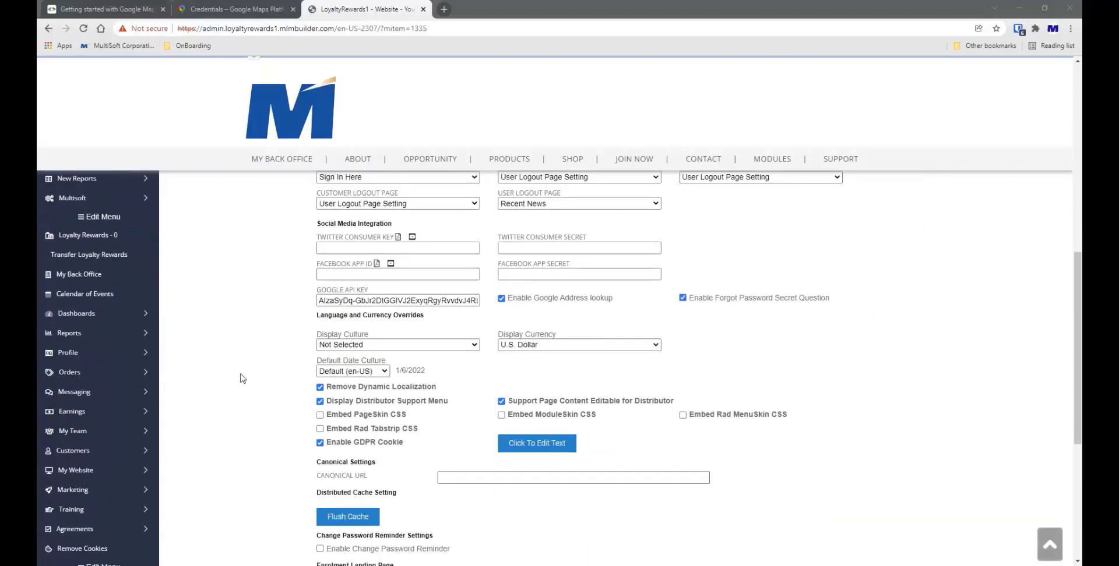
triple_click(373, 254)
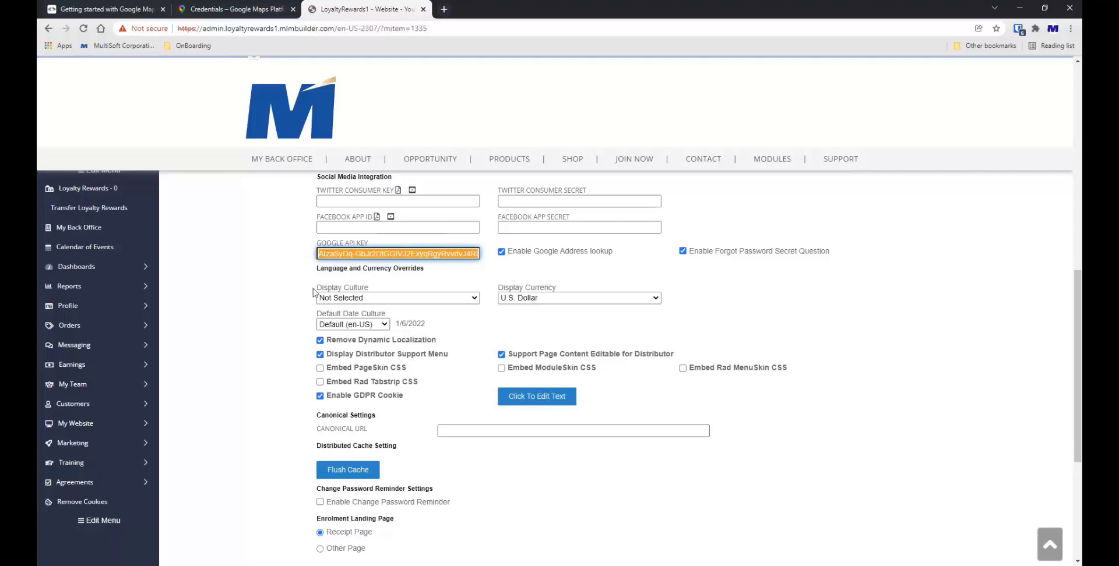
click(319, 254)
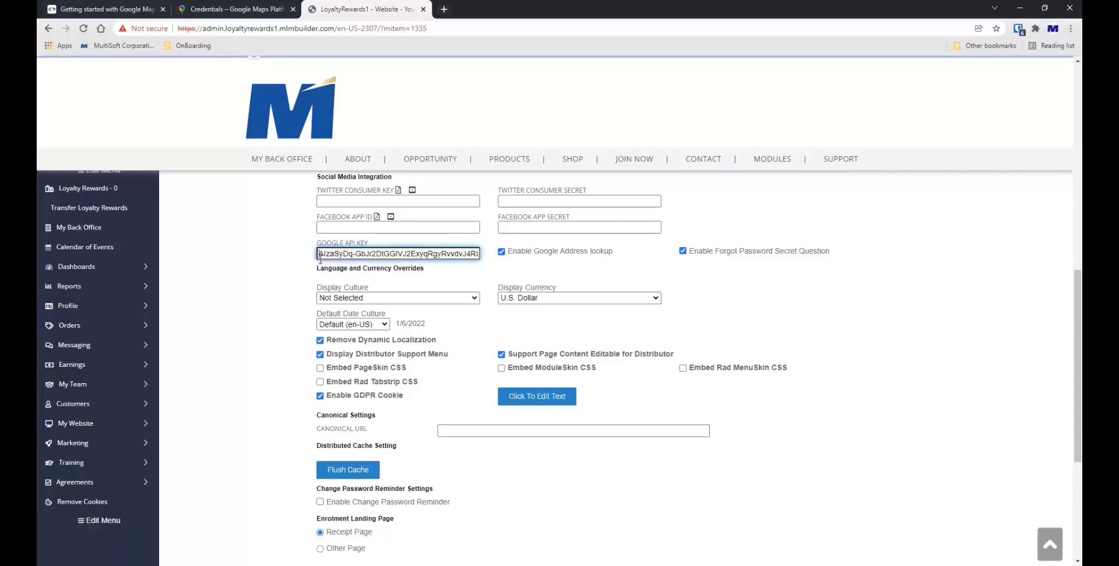
key(End)
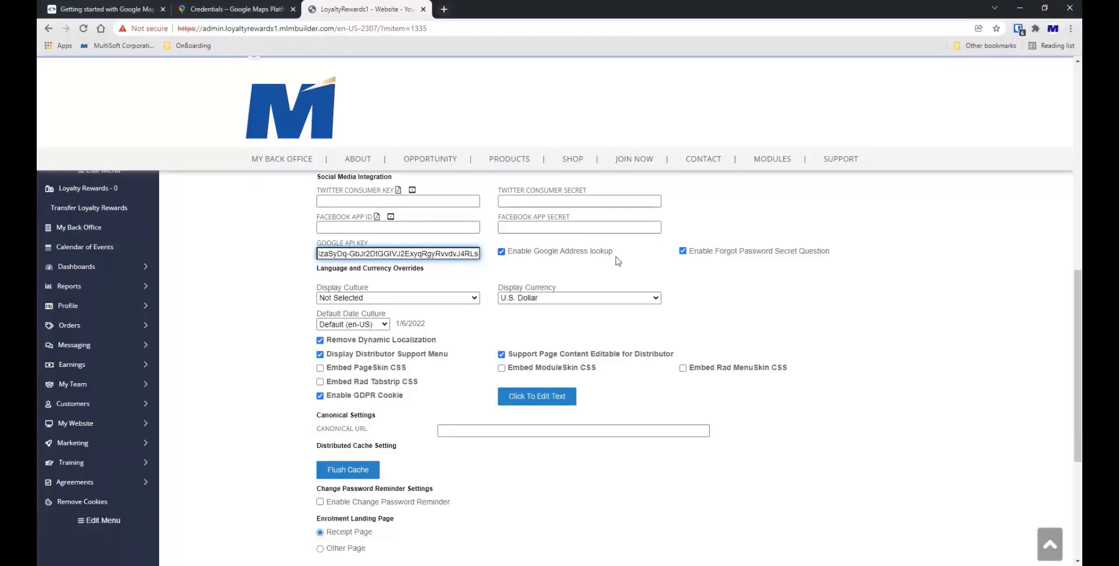
- Save the LoyaltyRewards1 site profile settings and reveal the page options under Shop
scroll(230, 331, down, 4)
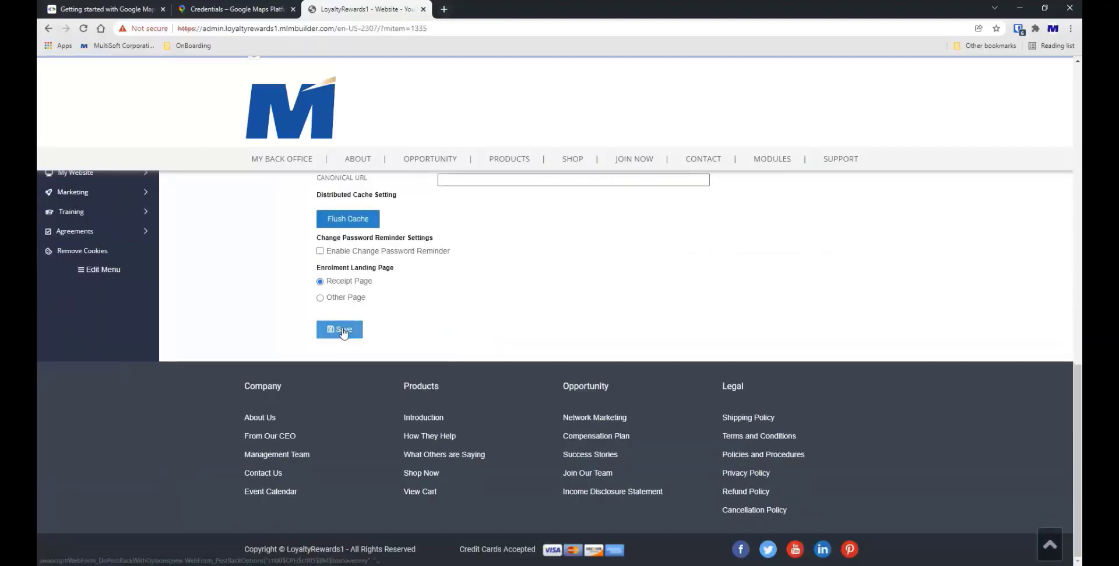
click(337, 331)
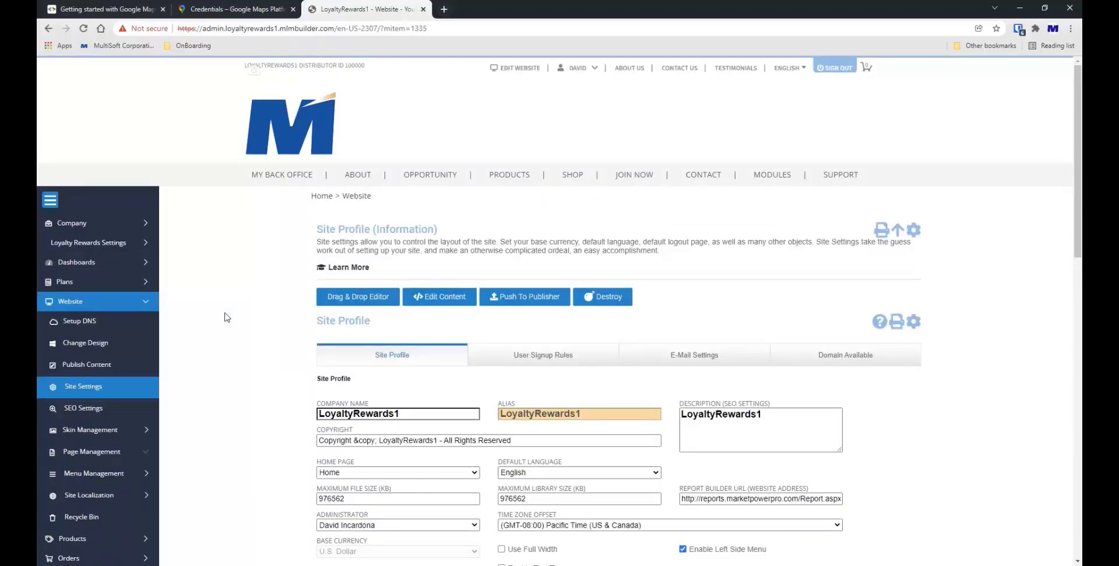
mouse_move(571, 183)
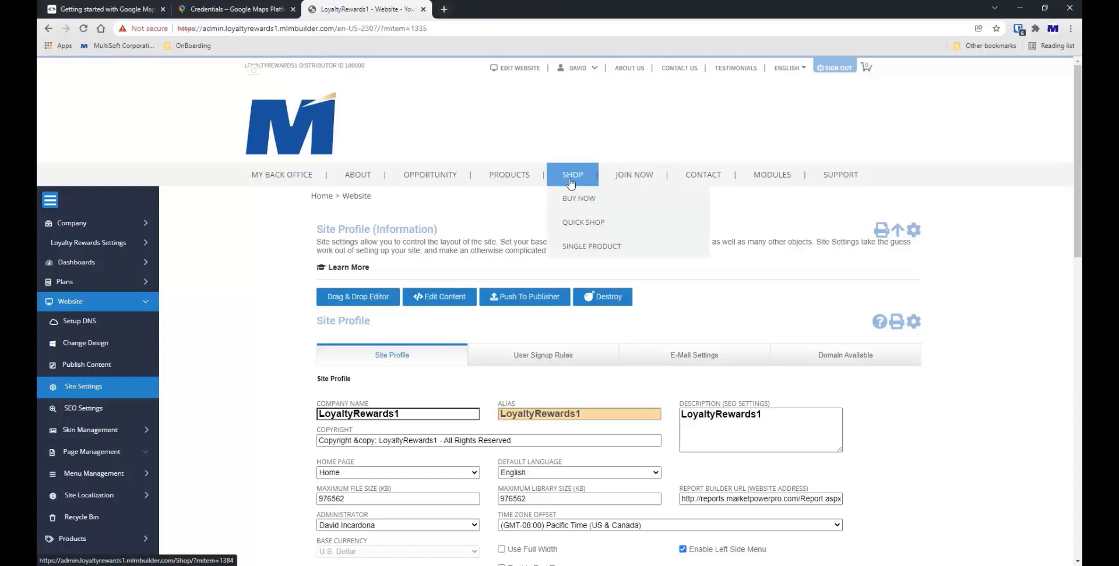